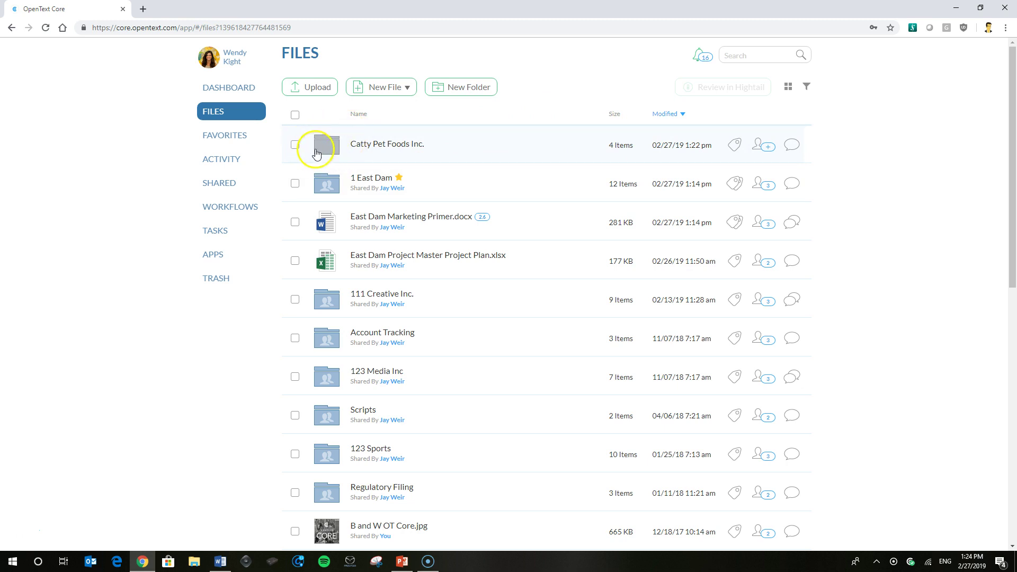
# - Choose the suggested user as a new invitee for the Catty Pet Foods Inc. folder
pyautogui.click(763, 154)
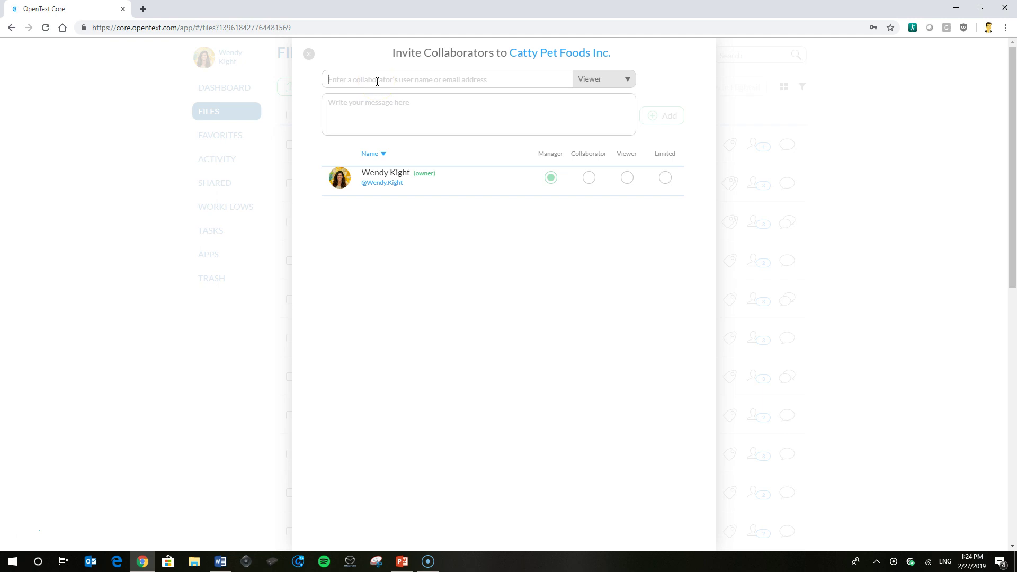
pyautogui.click(377, 81)
pyautogui.write('thearlene')
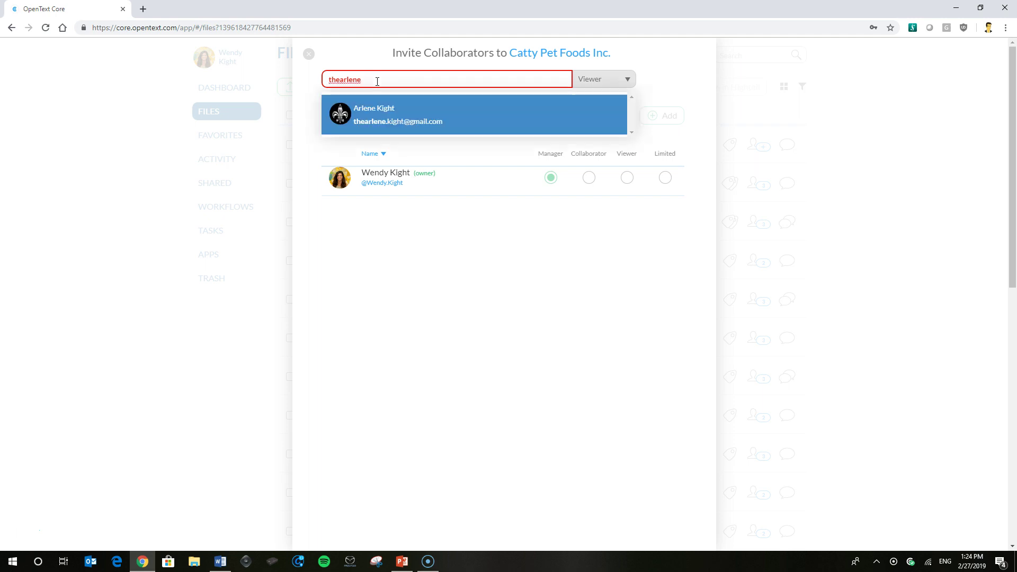
pyautogui.click(374, 96)
pyautogui.click(375, 98)
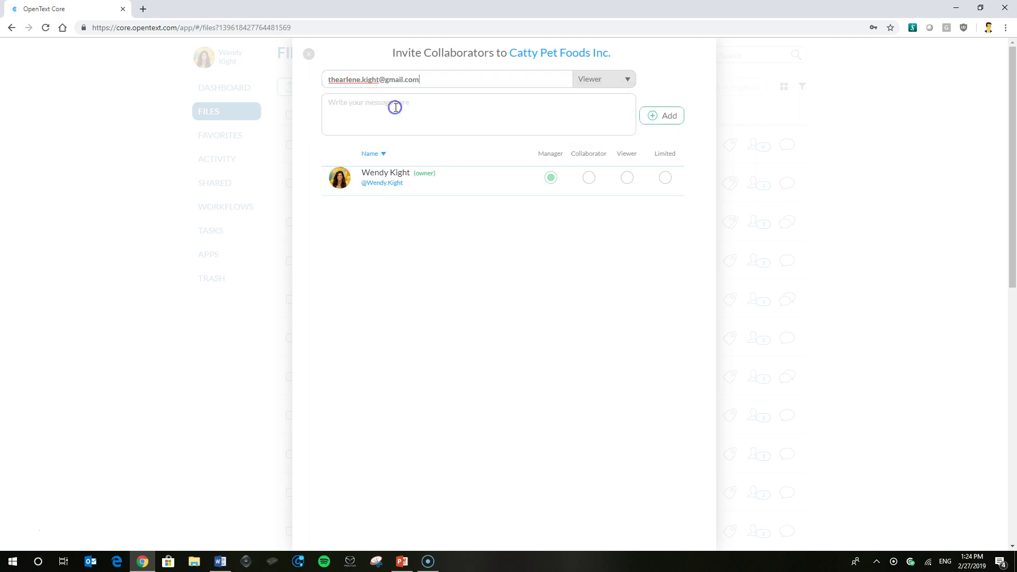
# - Add the invitee as Viewer with the message 'Here is the new client.', then open the folder
pyautogui.click(604, 81)
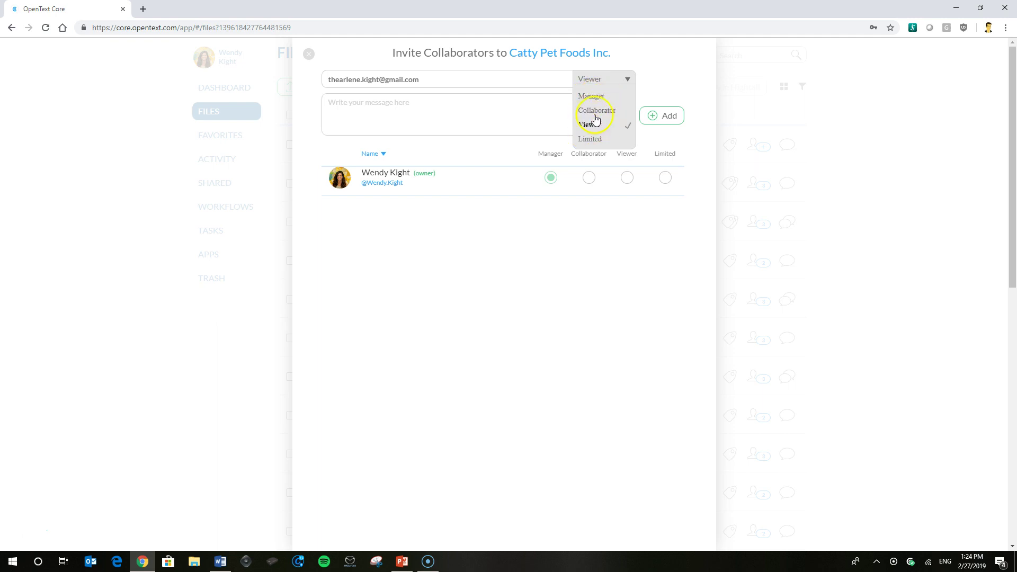
pyautogui.click(513, 109)
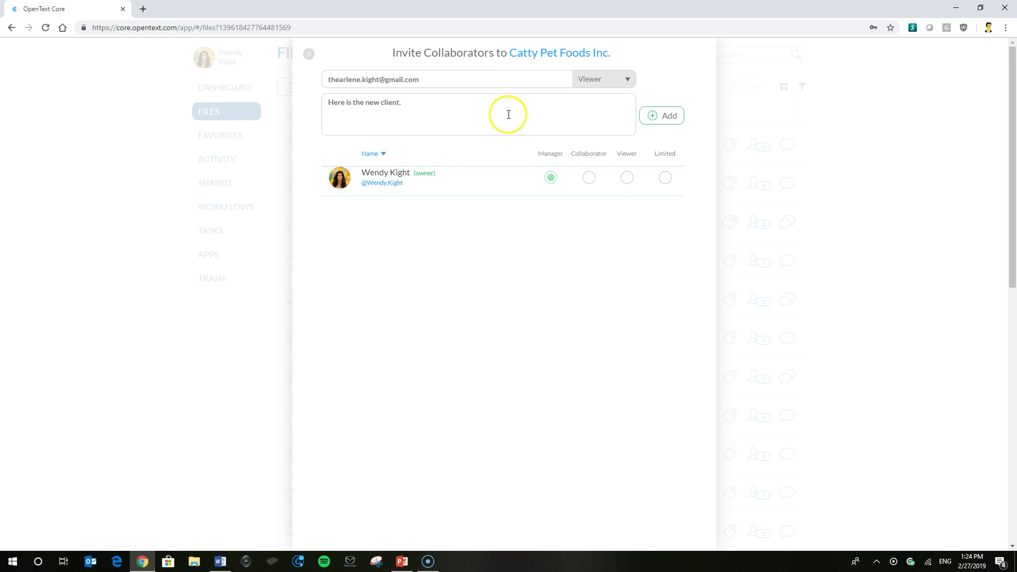
pyautogui.click(662, 118)
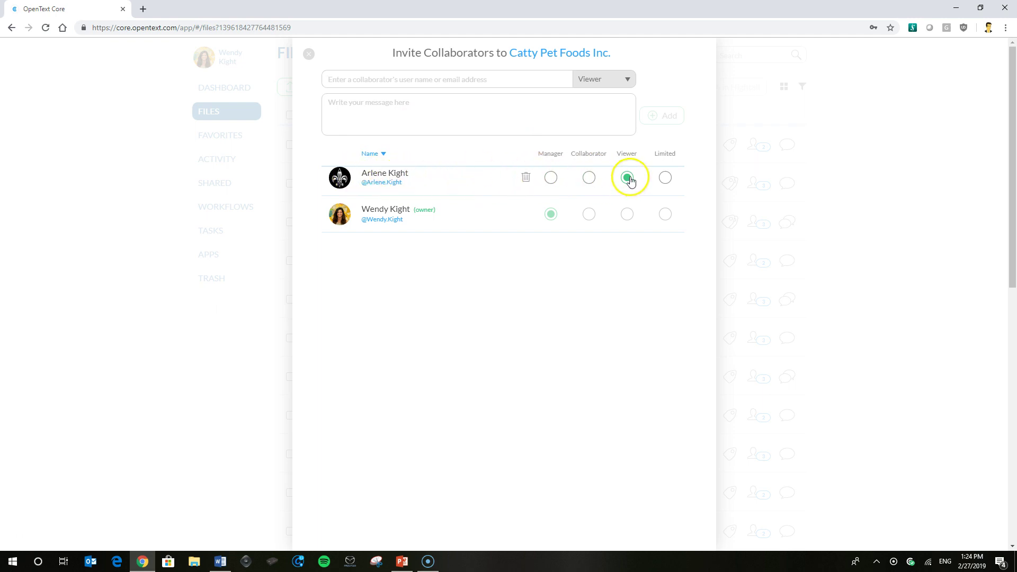
pyautogui.click(550, 179)
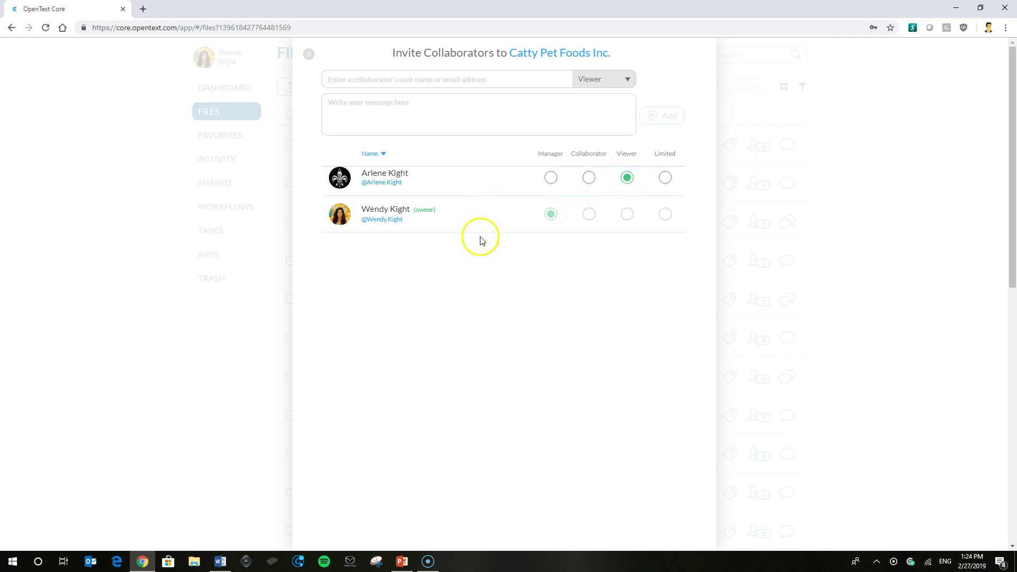
pyautogui.click(308, 54)
pyautogui.click(325, 143)
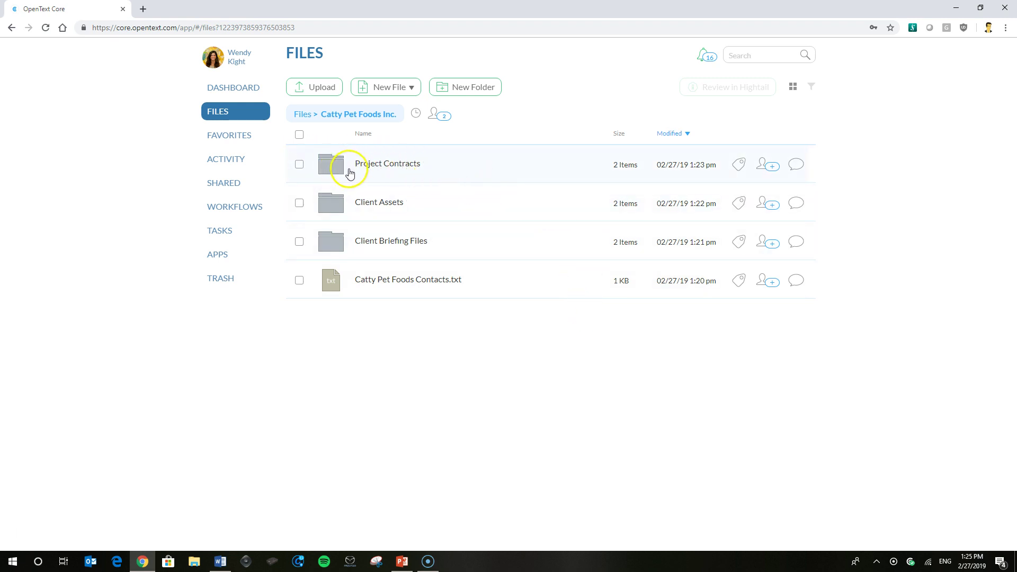
# - Review Catty Pet Foods Inc. sharing: the owner plus one Viewer, with the role left unchanged
pyautogui.click(384, 173)
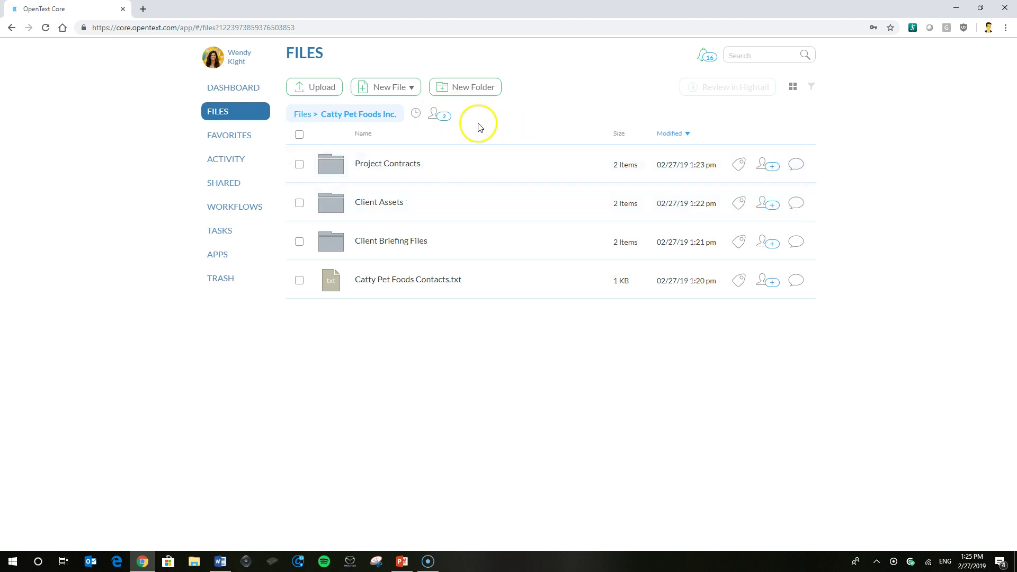
pyautogui.click(443, 118)
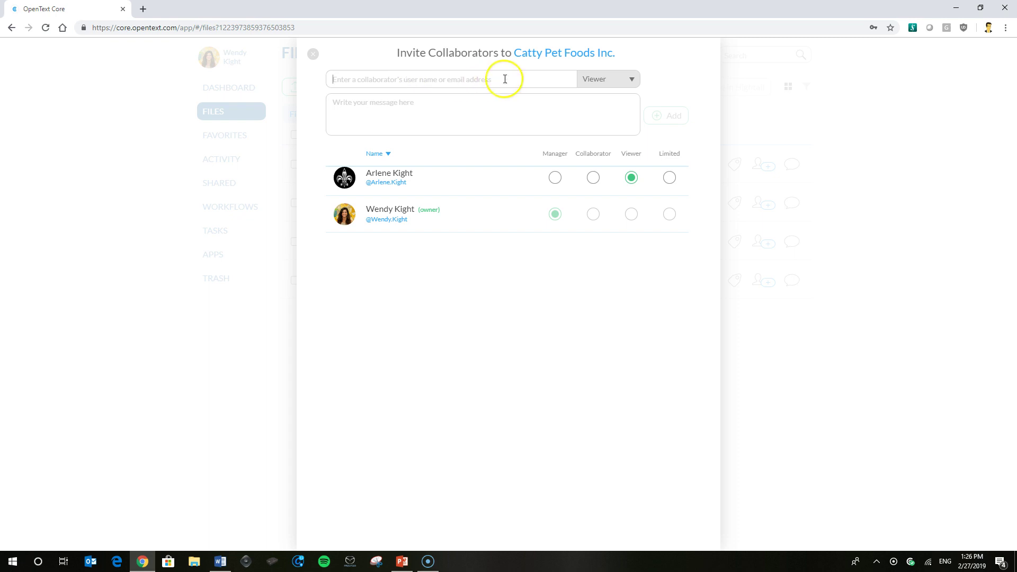
pyautogui.click(590, 84)
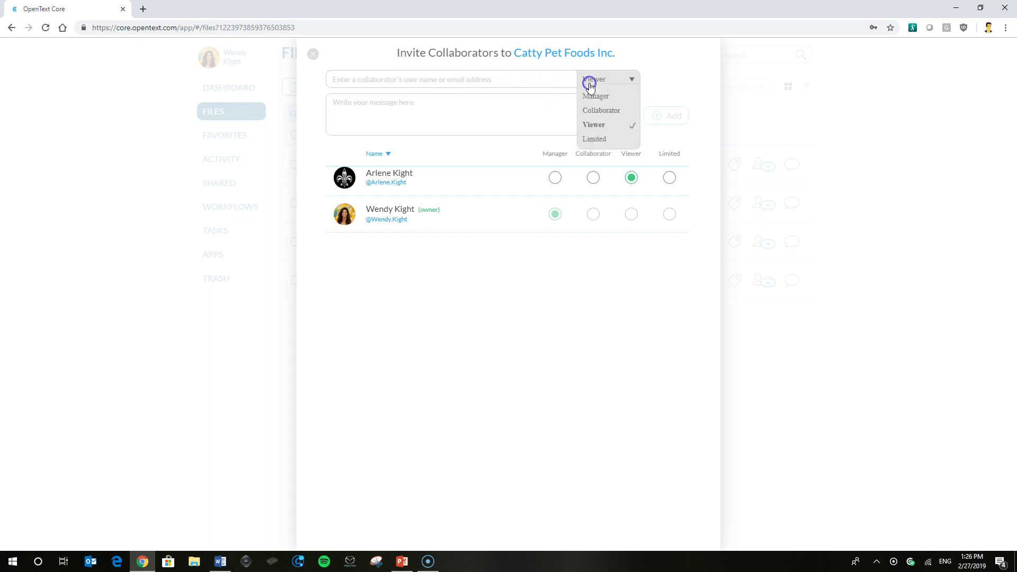
pyautogui.click(399, 109)
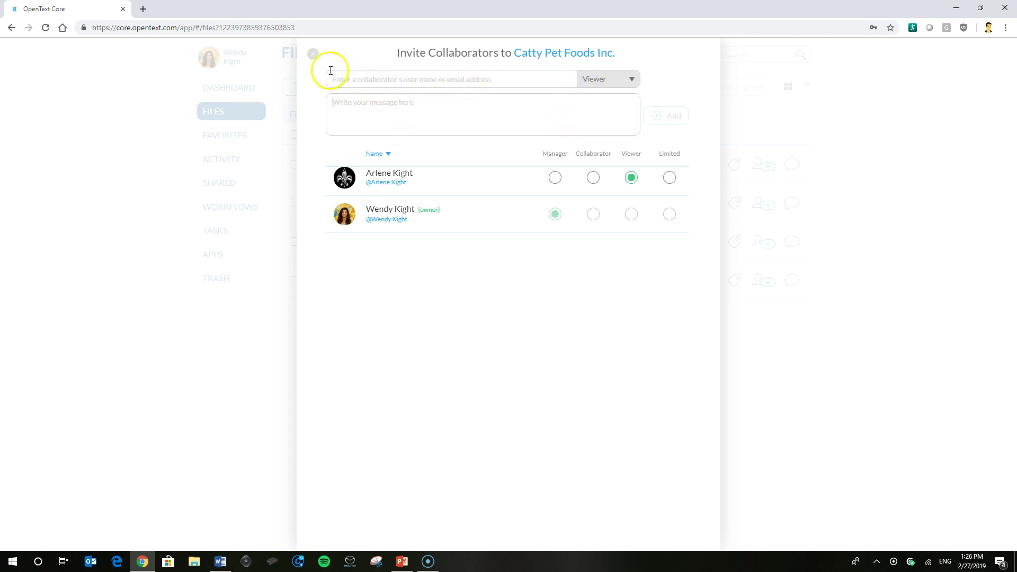
pyautogui.moveTo(431, 175)
pyautogui.click(312, 57)
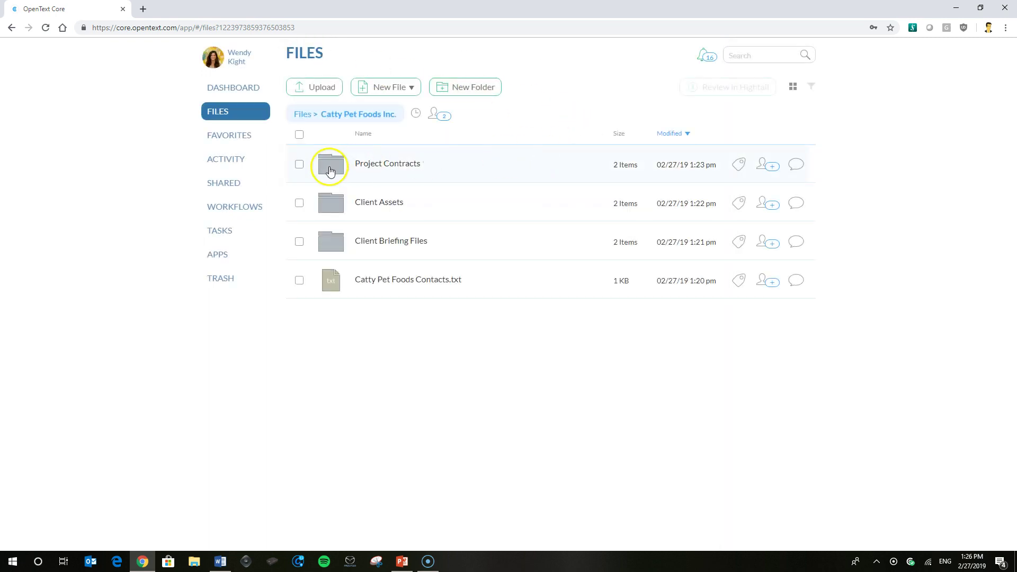
# - Look inside Project Contracts, go back up, and bring up its Invite Collaborators dialog
pyautogui.click(330, 169)
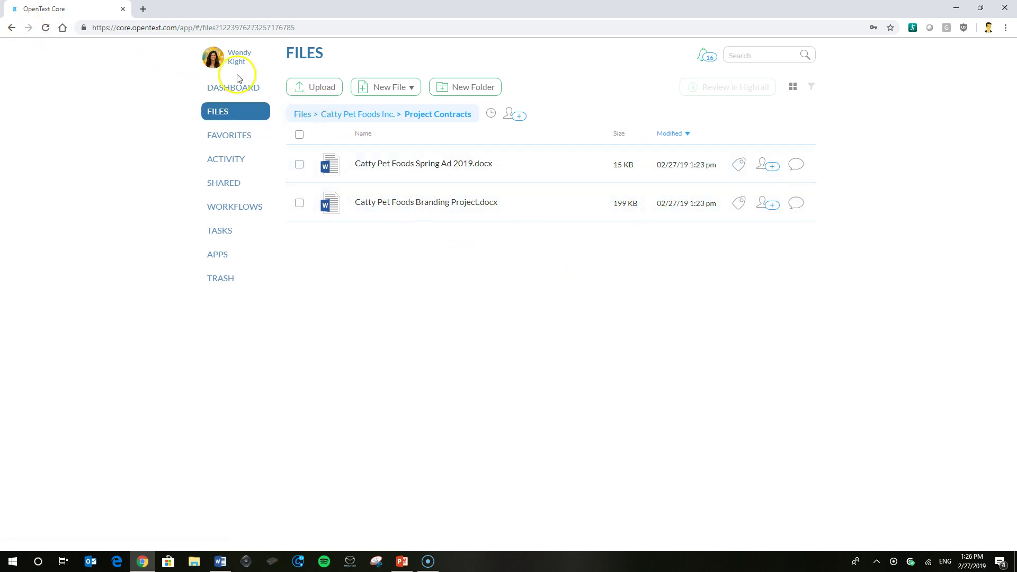
pyautogui.click(357, 114)
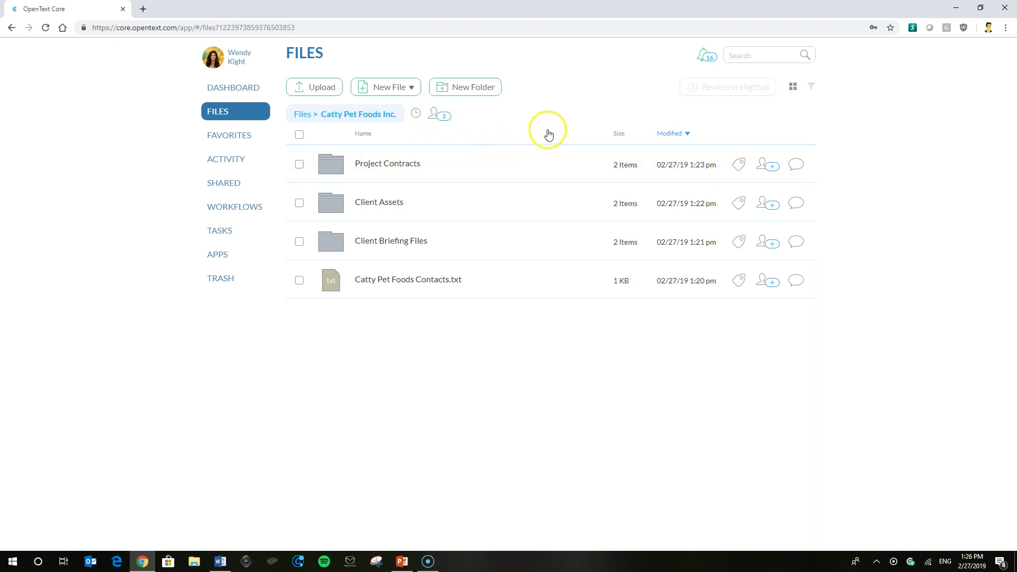
pyautogui.click(761, 169)
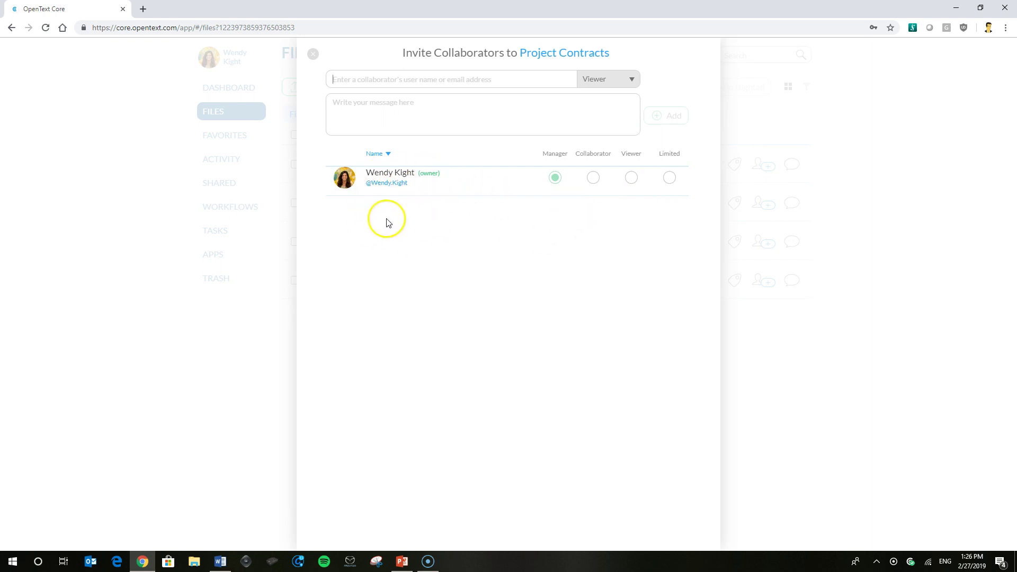
pyautogui.click(312, 55)
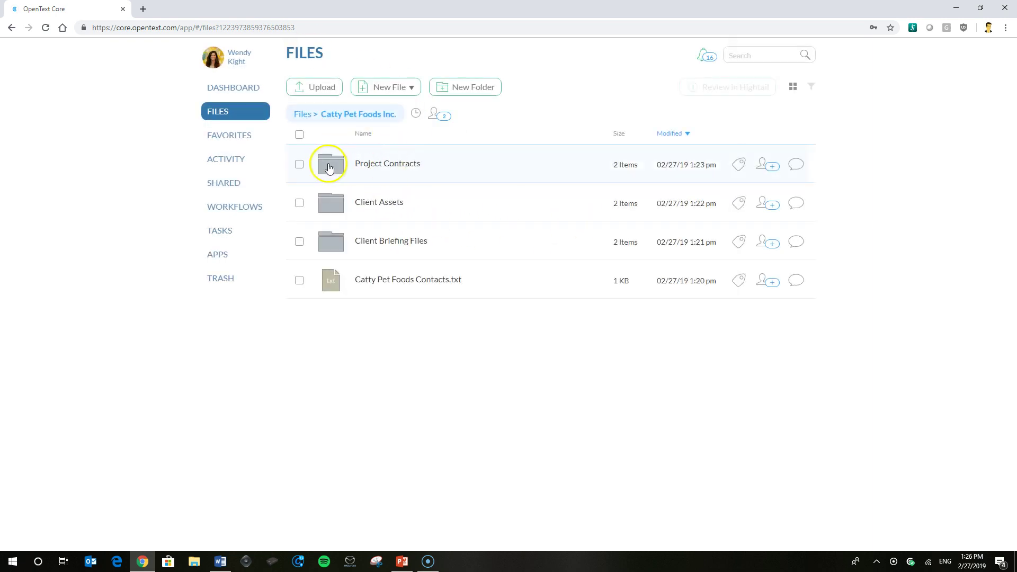
pyautogui.click(765, 167)
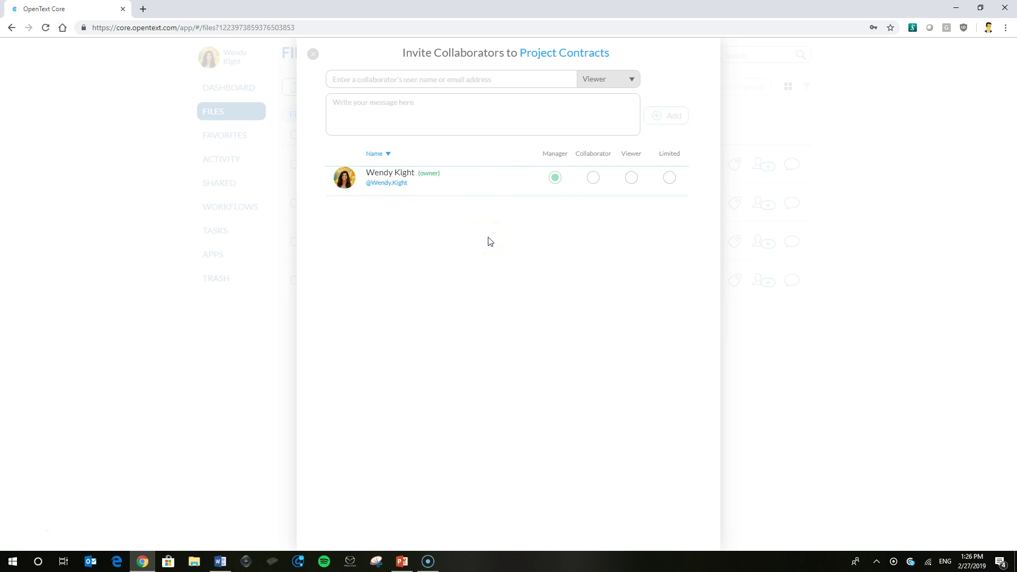
# - Add the suggested contact to Project Contracts with the Collaborator role and close the dialog
pyautogui.click(510, 77)
pyautogui.write('thearle')
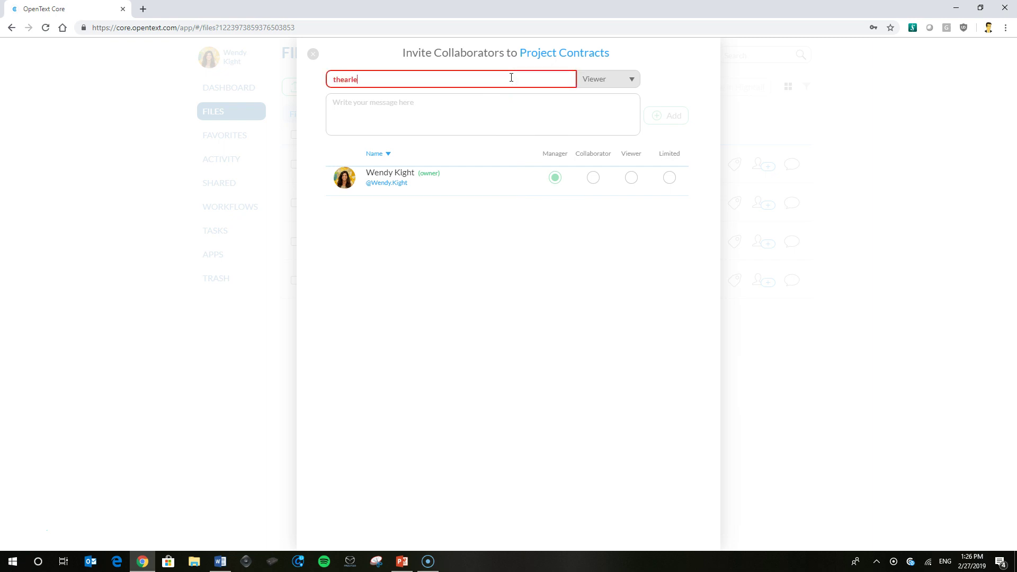
pyautogui.write('ne')
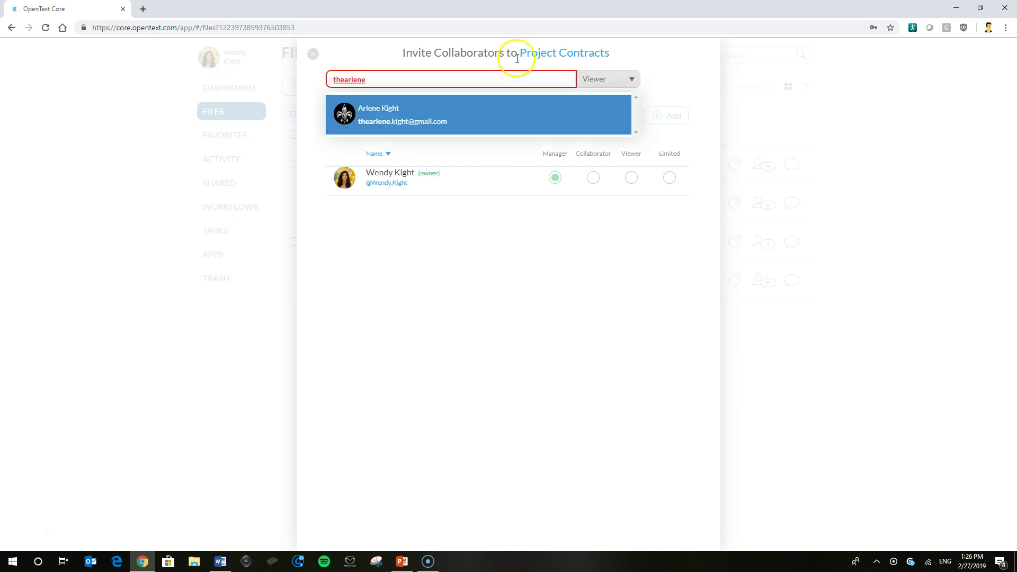
pyautogui.click(453, 118)
pyautogui.click(618, 83)
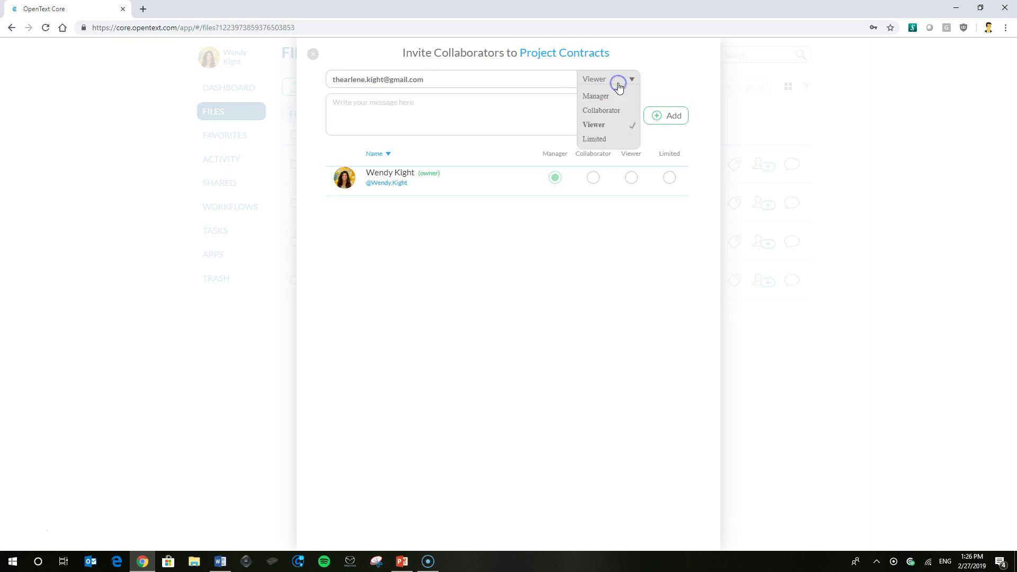
pyautogui.click(604, 112)
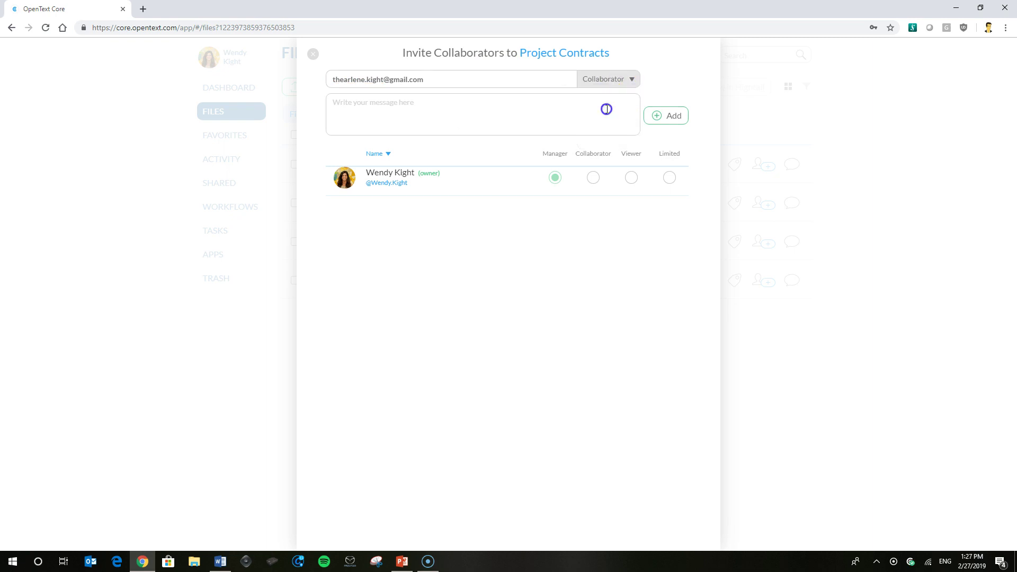
pyautogui.click(676, 124)
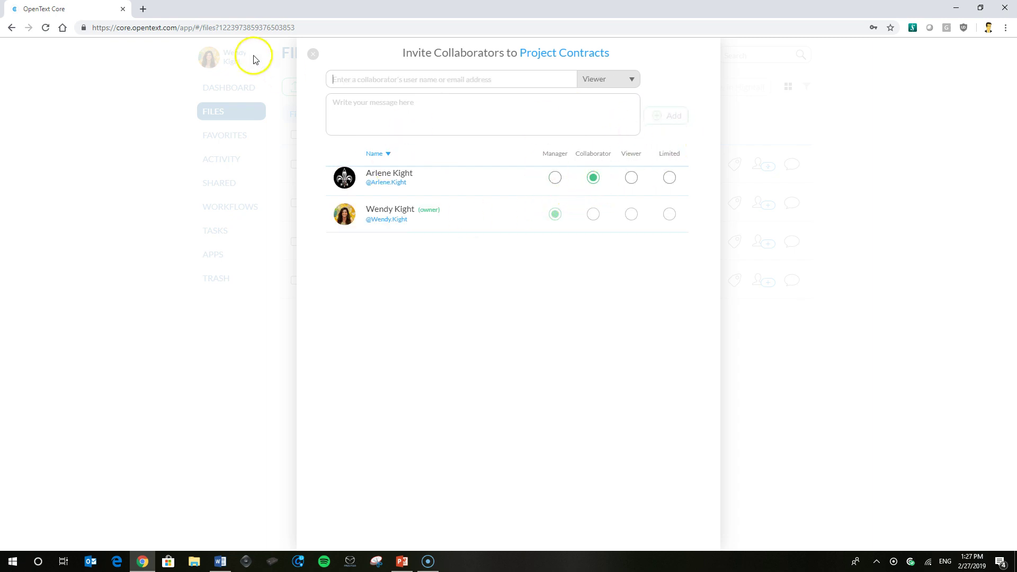
pyautogui.click(314, 54)
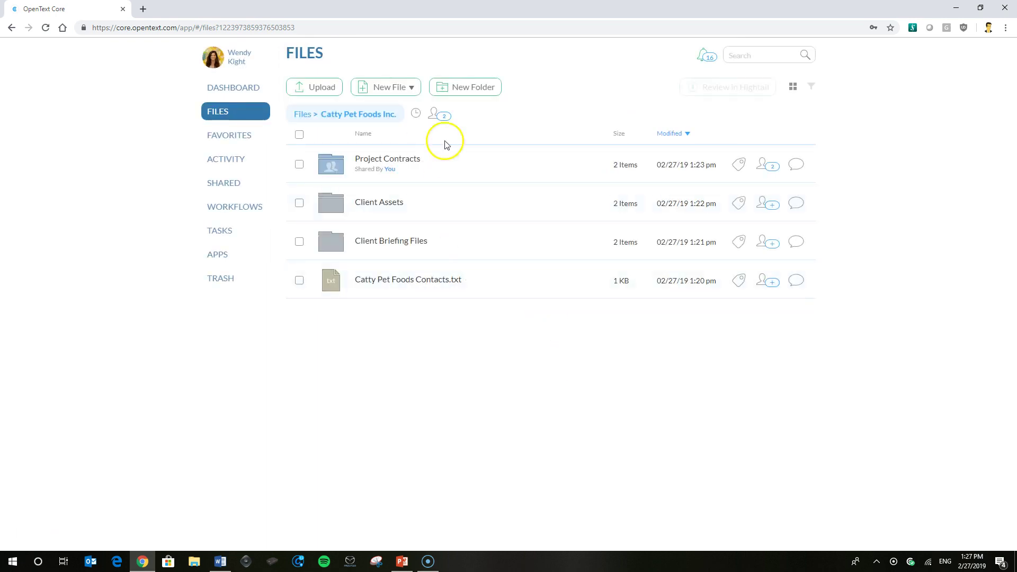
pyautogui.click(434, 118)
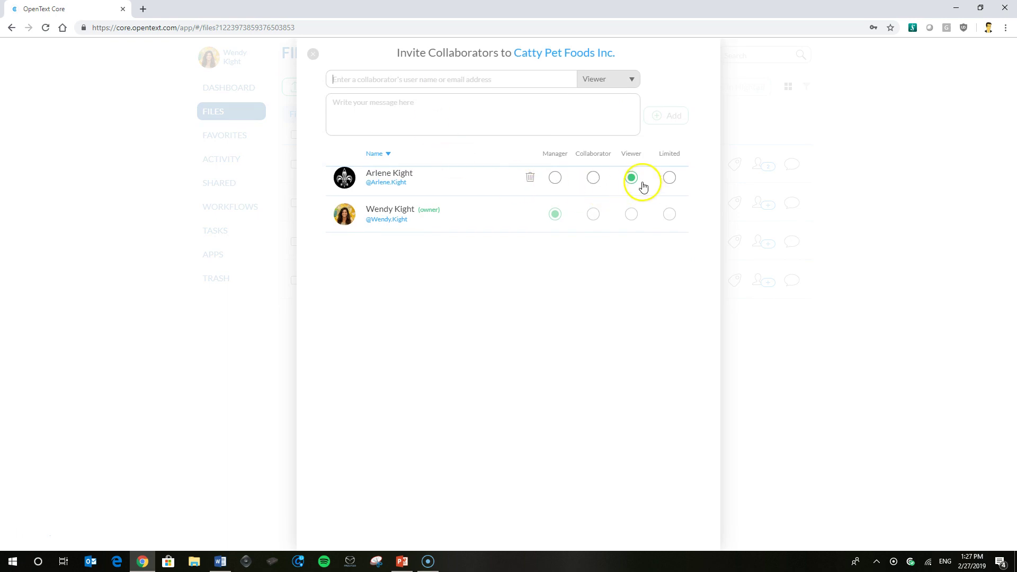
pyautogui.click(313, 55)
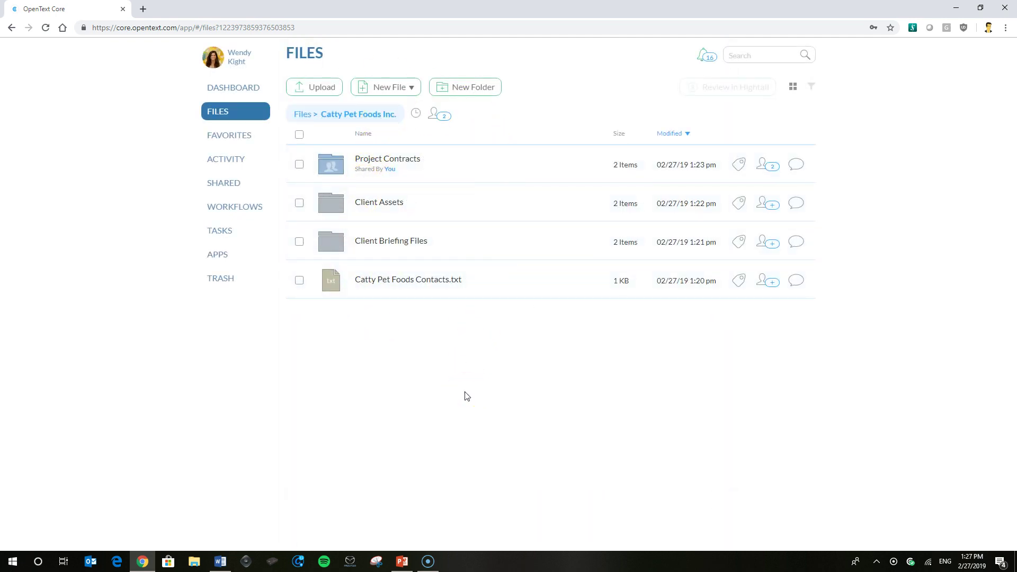
pyautogui.click(436, 115)
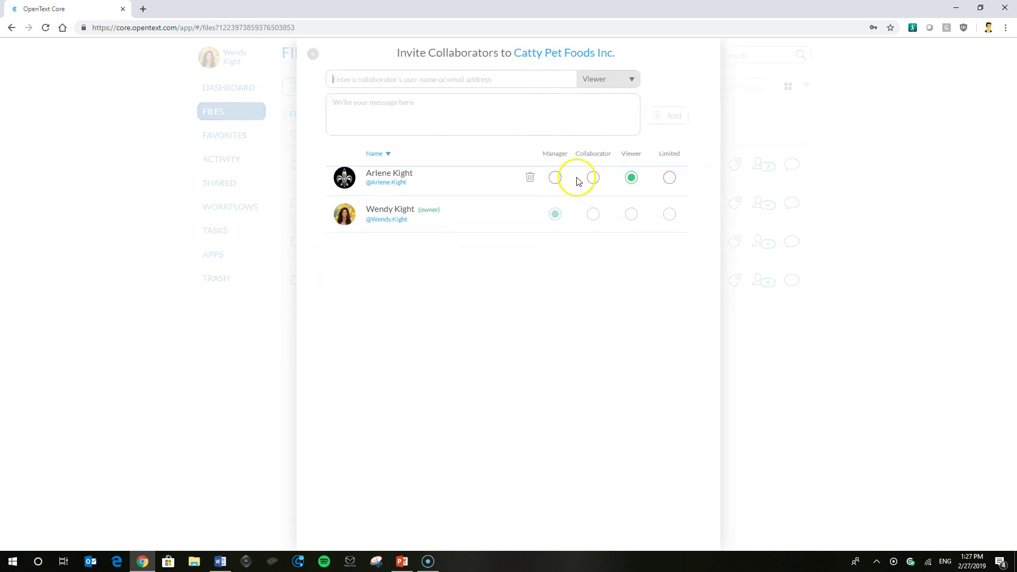
pyautogui.click(313, 53)
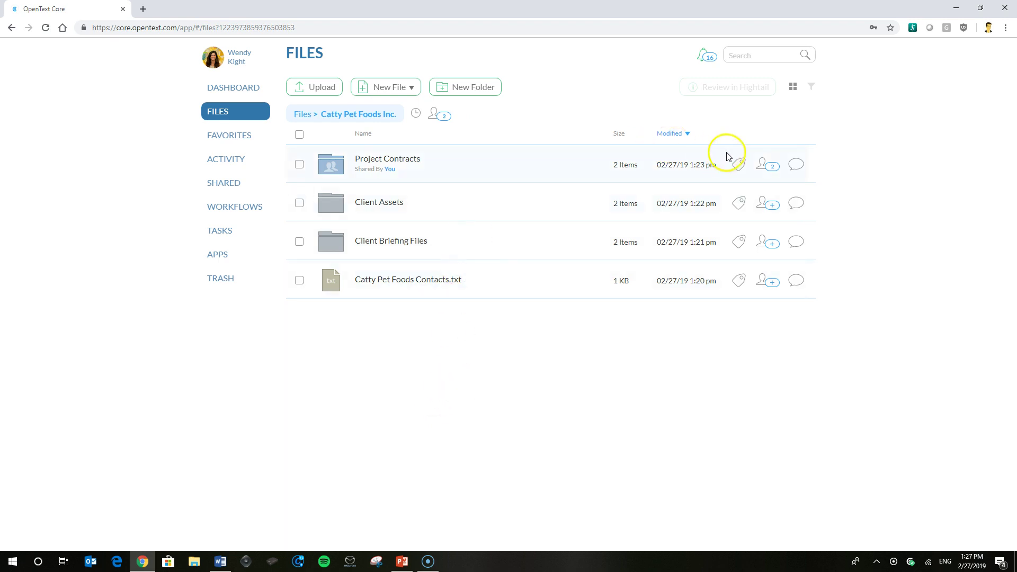
pyautogui.click(768, 165)
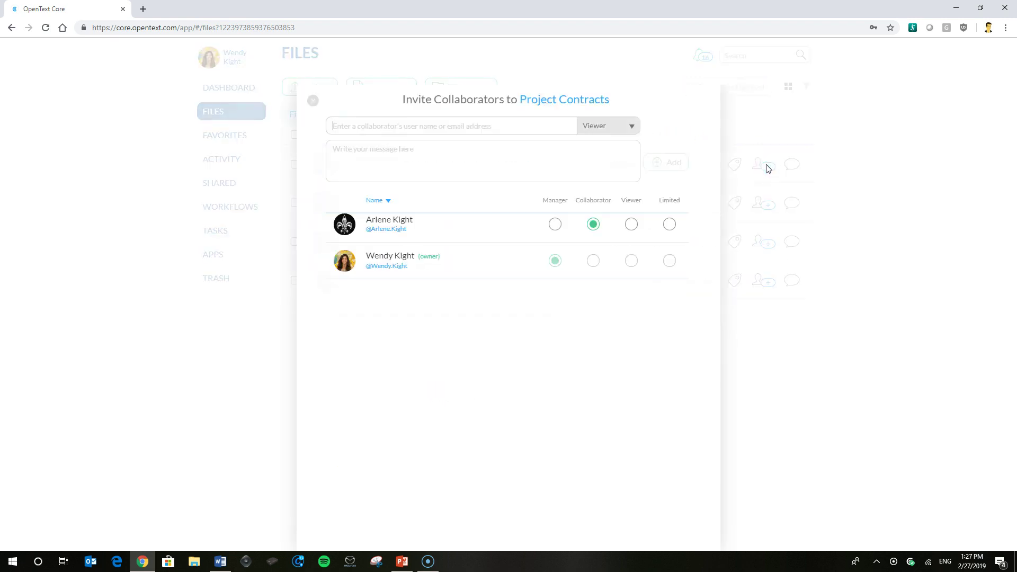
pyautogui.click(592, 176)
pyautogui.click(311, 53)
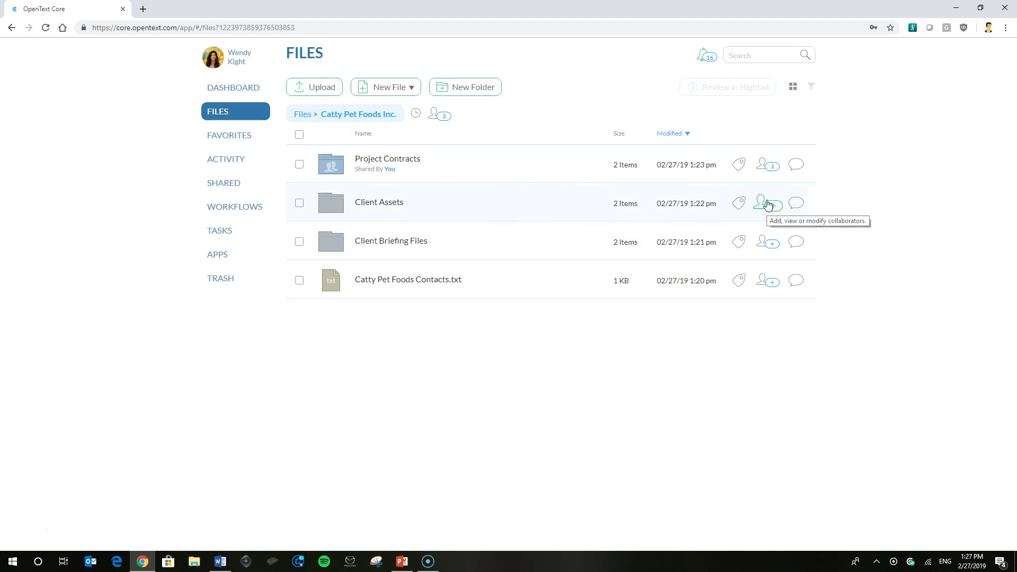
# - Invite the suggested contact to Client Assets with the Manager role and close the dialog
pyautogui.click(768, 204)
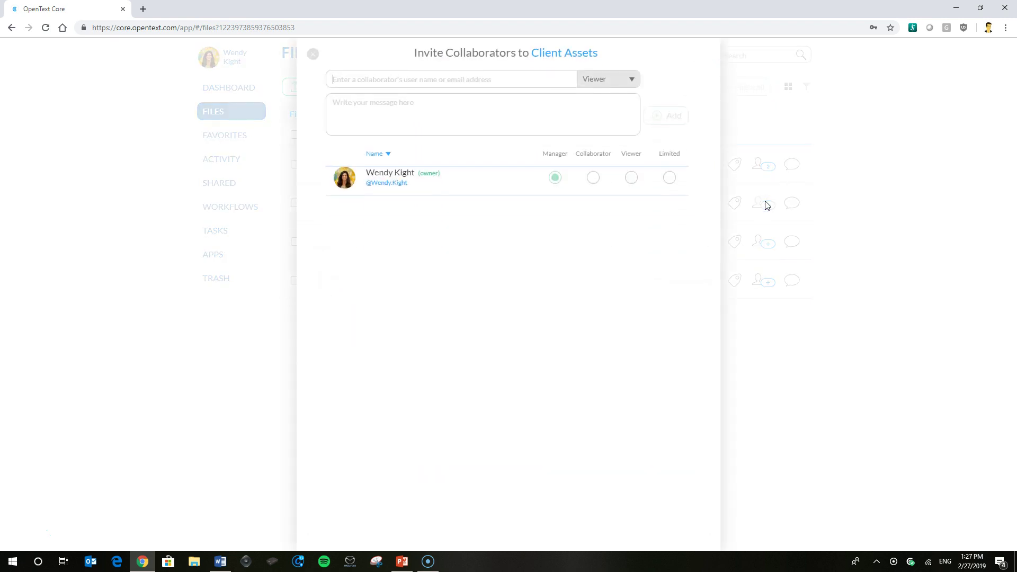
pyautogui.click(454, 78)
pyautogui.write('thearl')
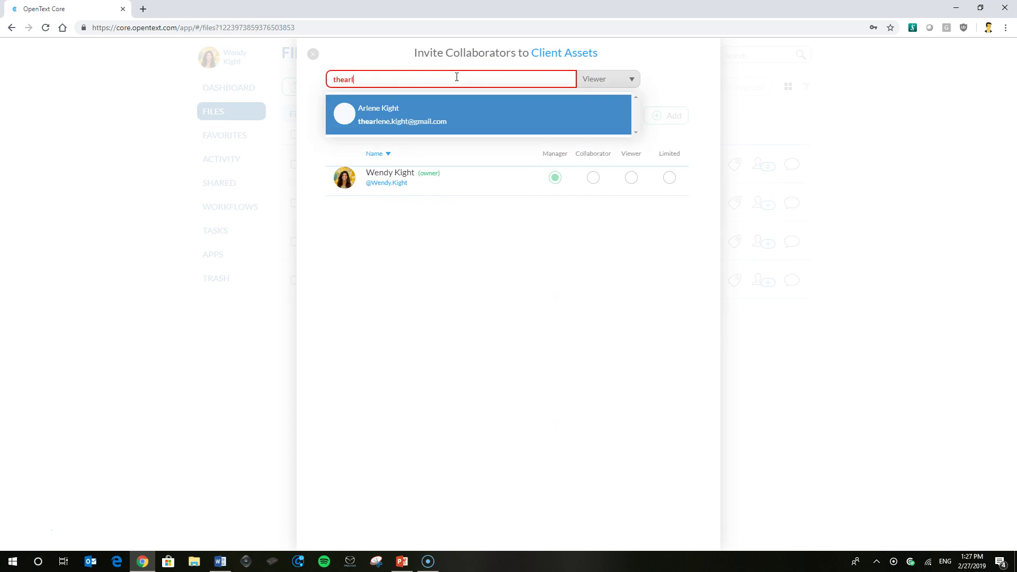
pyautogui.write('ene')
pyautogui.click(376, 122)
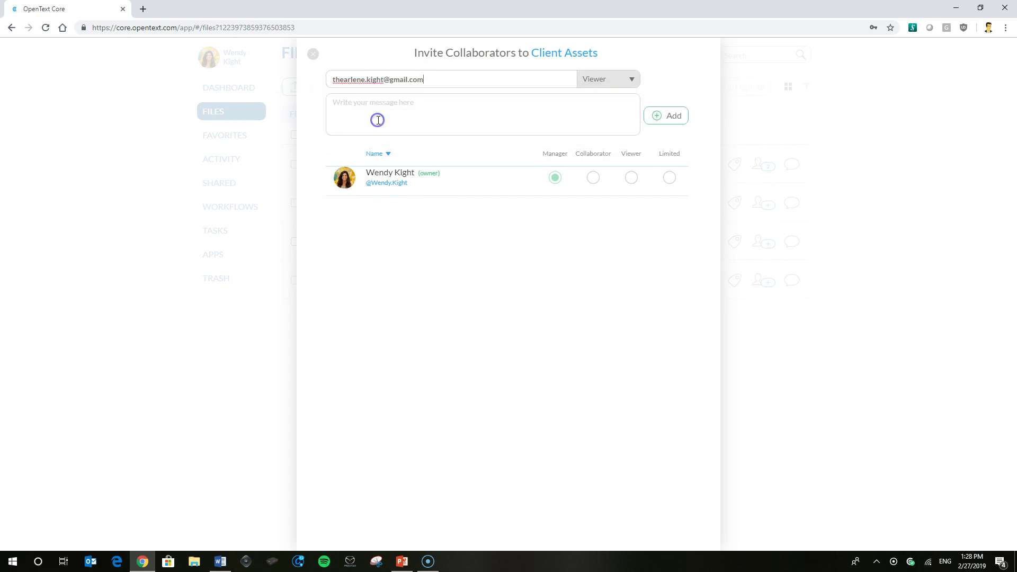
pyautogui.click(609, 79)
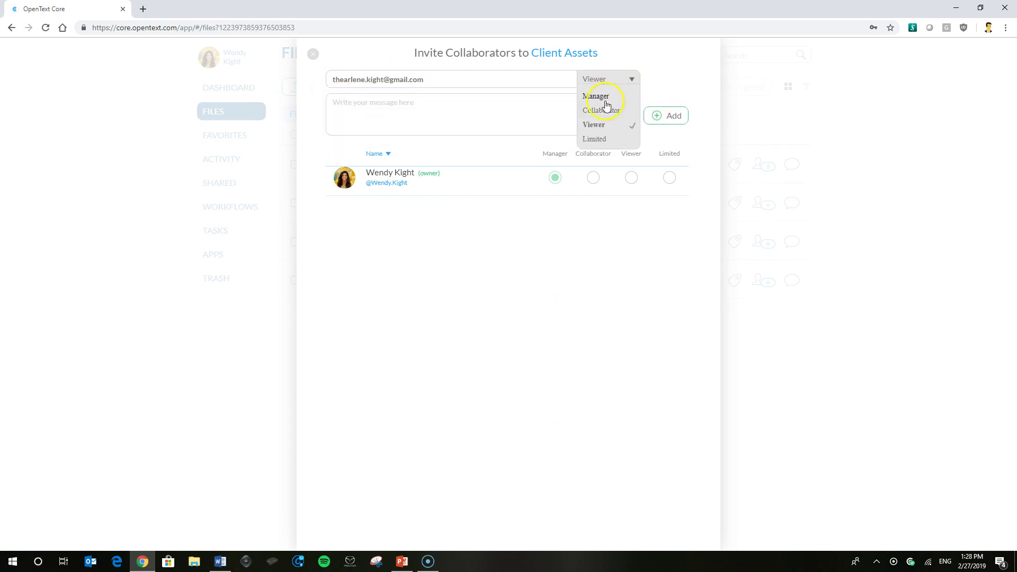
pyautogui.click(598, 96)
pyautogui.click(672, 118)
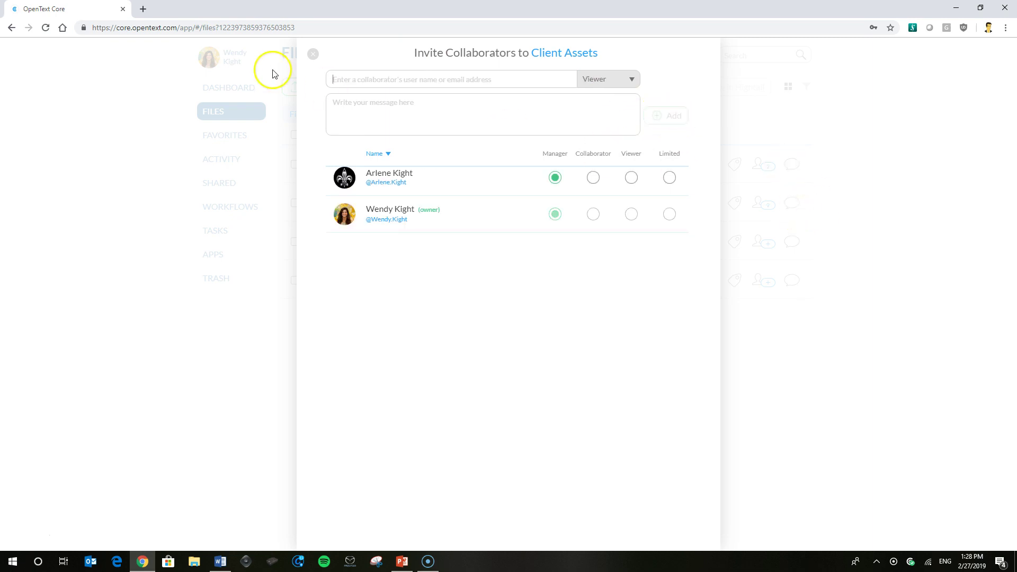
pyautogui.click(313, 54)
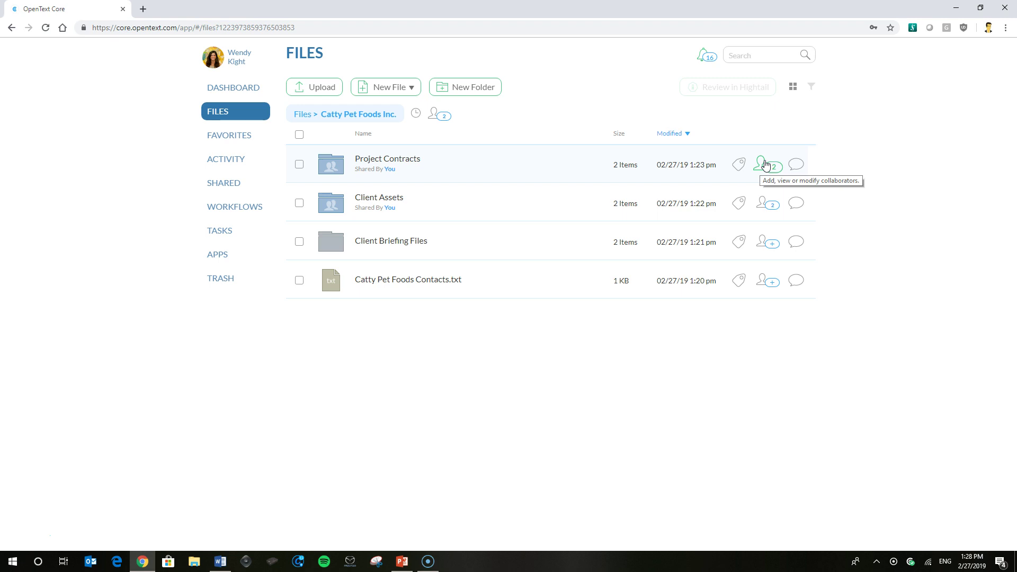
# - Recheck Client Assets' collaborators, then reopen the Catty Pet Foods Inc. sharing settings
pyautogui.click(768, 204)
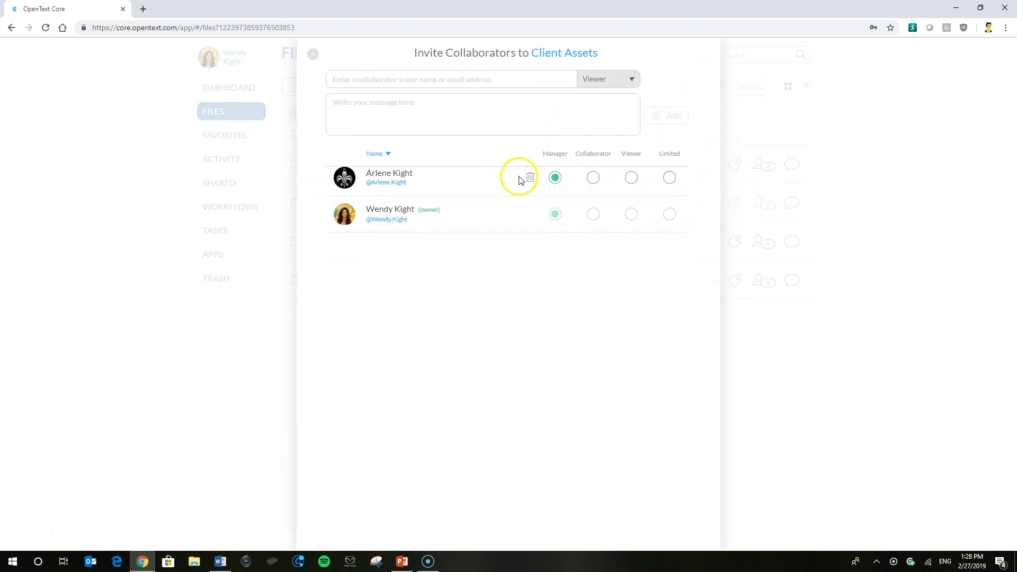
pyautogui.click(314, 53)
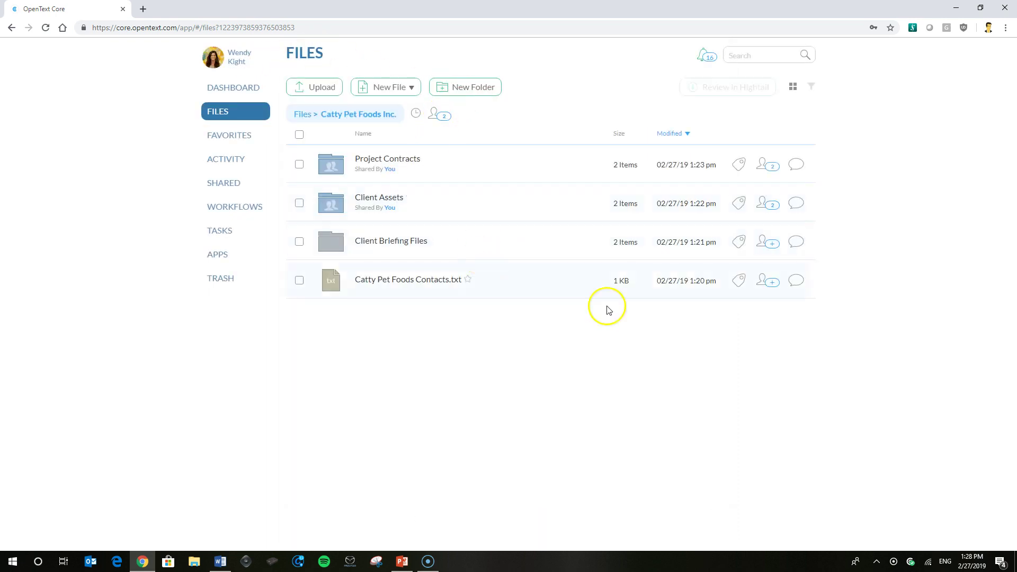
pyautogui.click(443, 112)
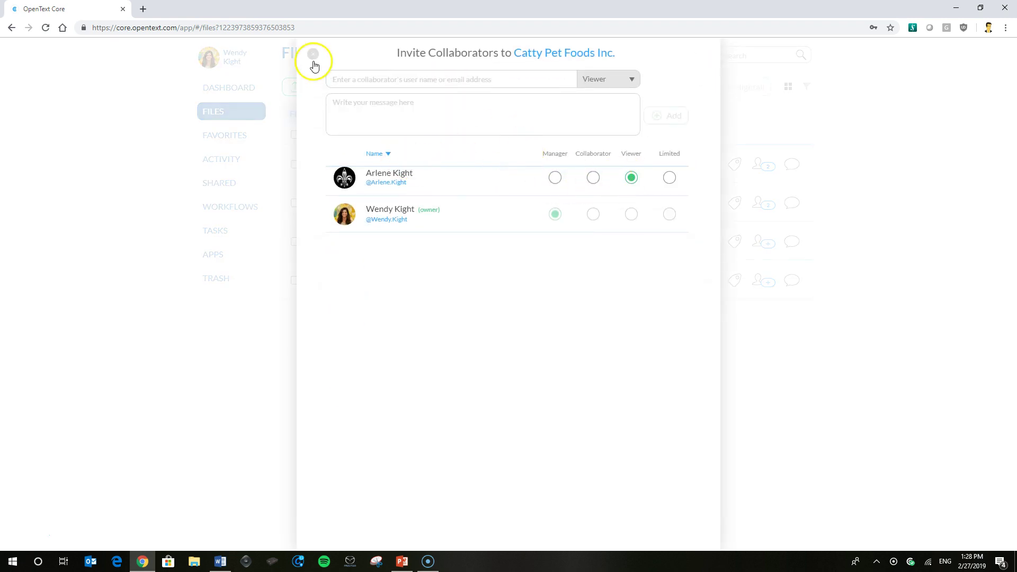
pyautogui.click(313, 53)
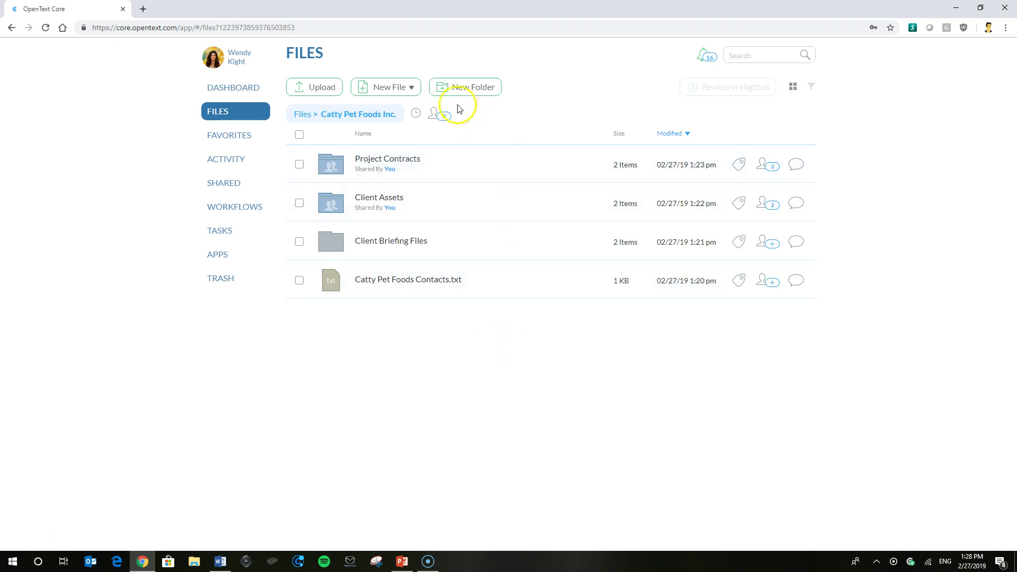
pyautogui.click(434, 114)
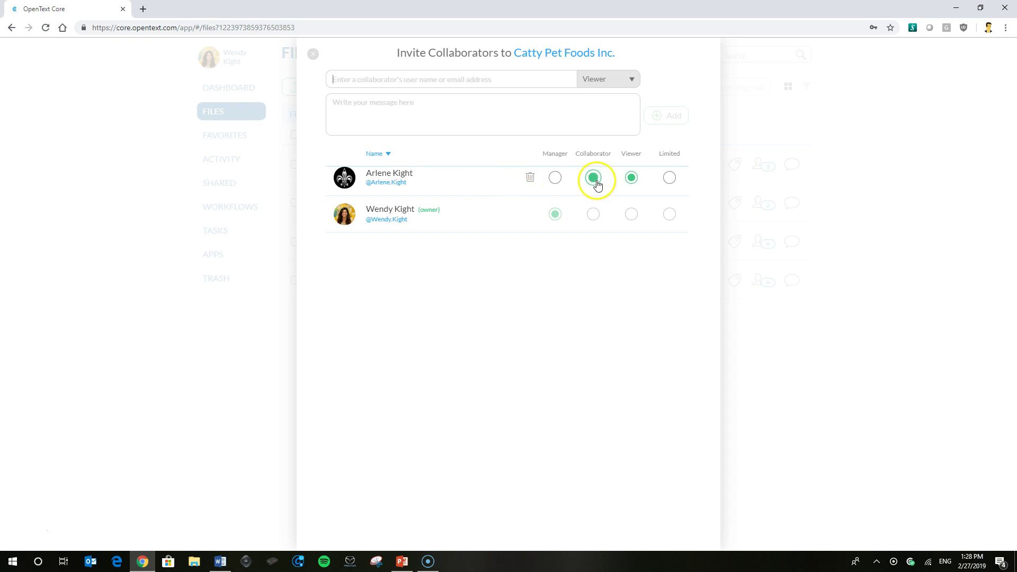
# - Close the Catty Pet Foods Inc. sharing dialog to return to its file list
pyautogui.click(314, 54)
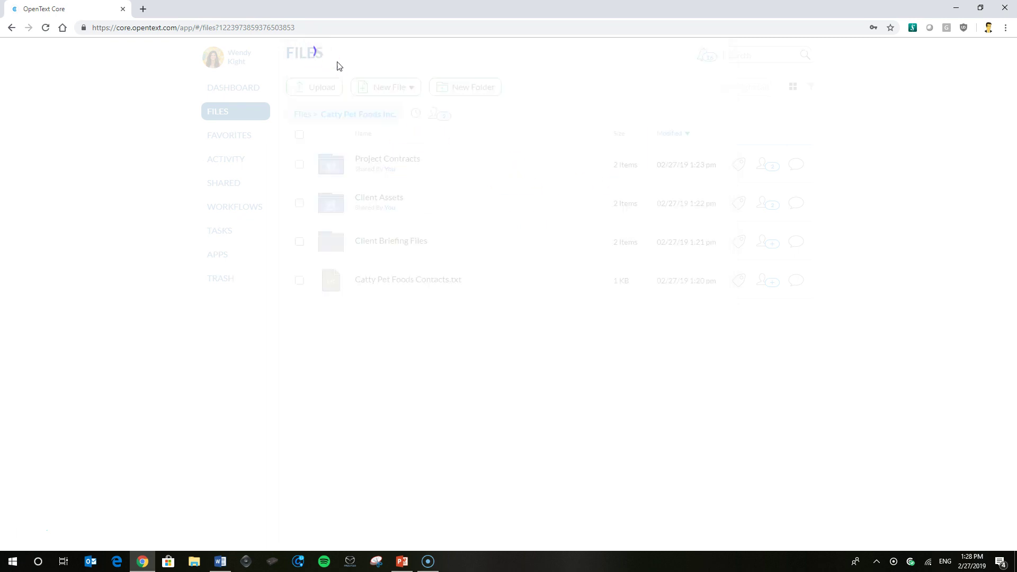